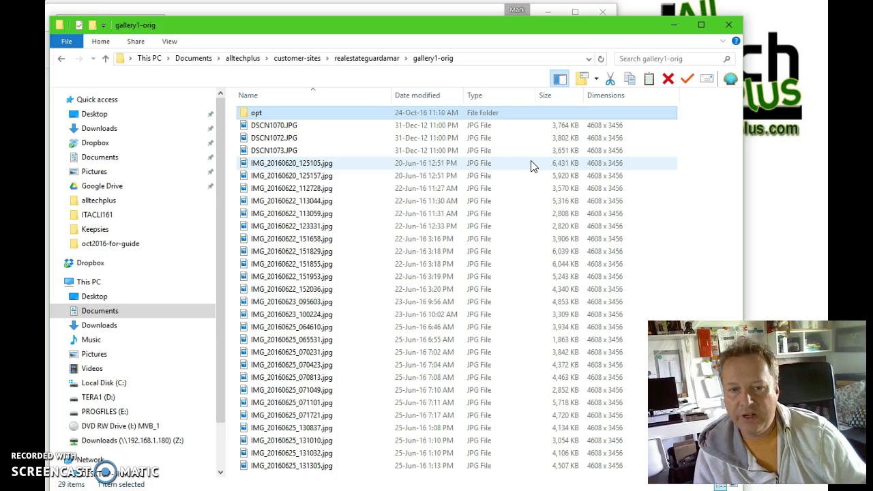
# - Review the RIOT download page in Chrome and select its web address, then return to launch RIOT
pyautogui.click(533, 187)
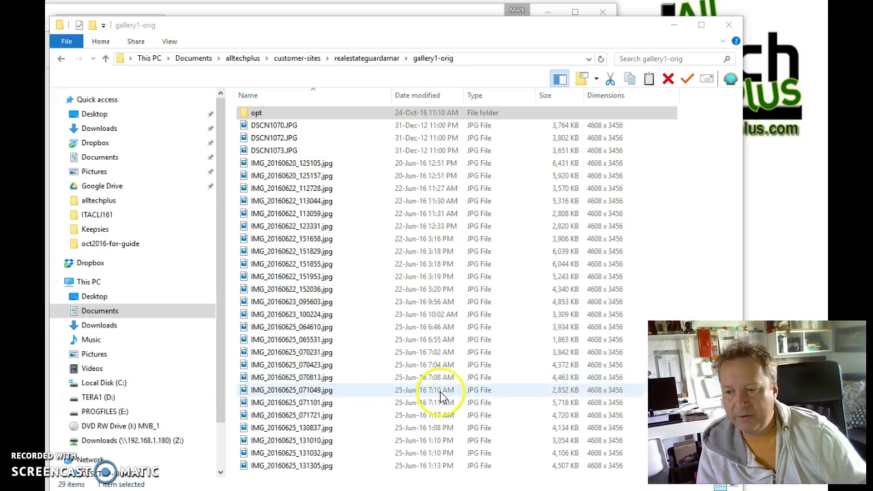
pyautogui.click(297, 331)
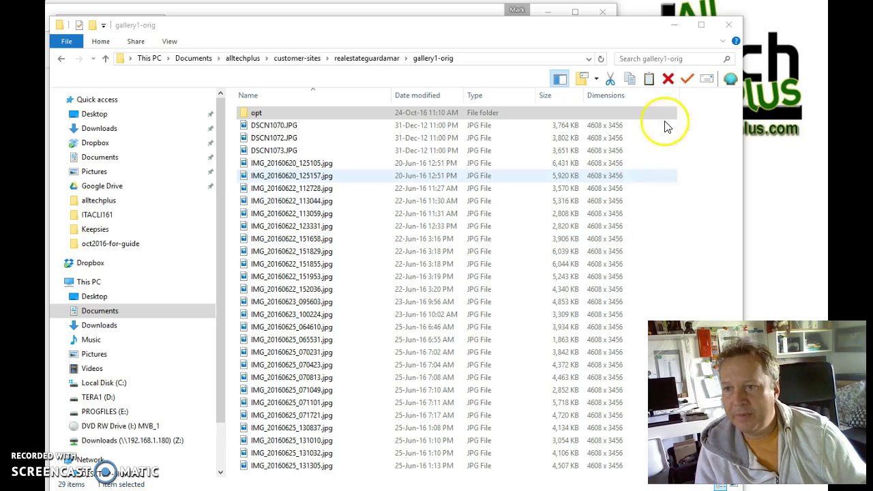
pyautogui.click(673, 27)
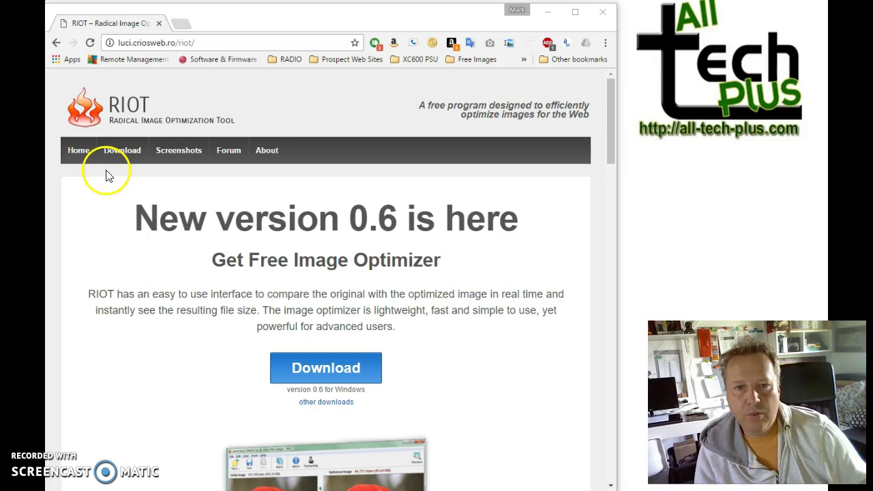
pyautogui.click(120, 245)
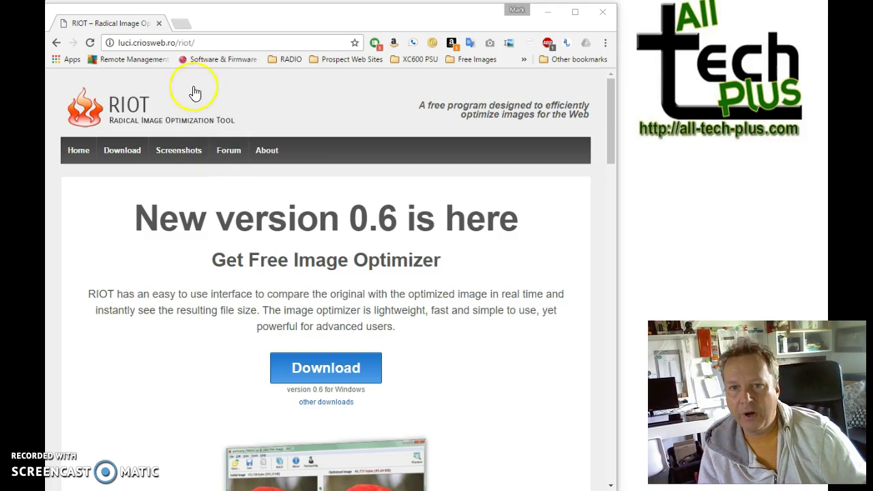
pyautogui.click(210, 43)
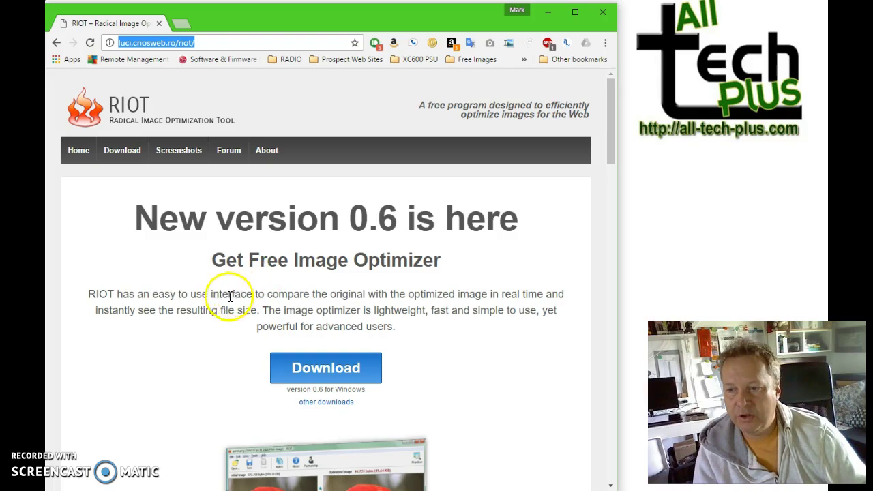
pyautogui.hotkey('alt', 'Tab')
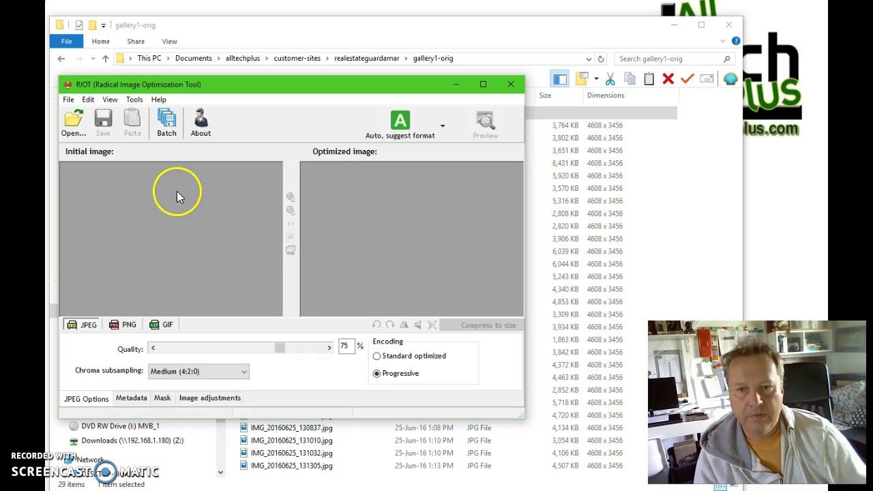
# - Open RIOT's Batch optimizer and choose Add all images from folder
pyautogui.click(166, 122)
pyautogui.click(295, 97)
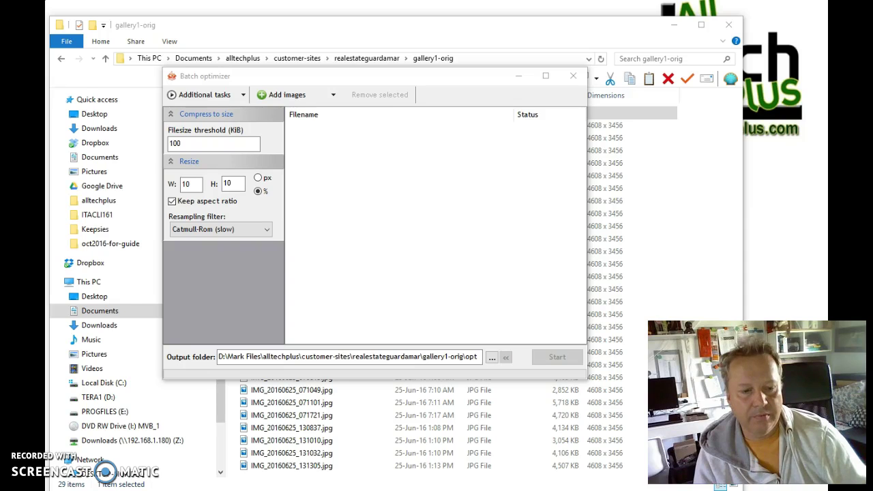
pyautogui.click(333, 94)
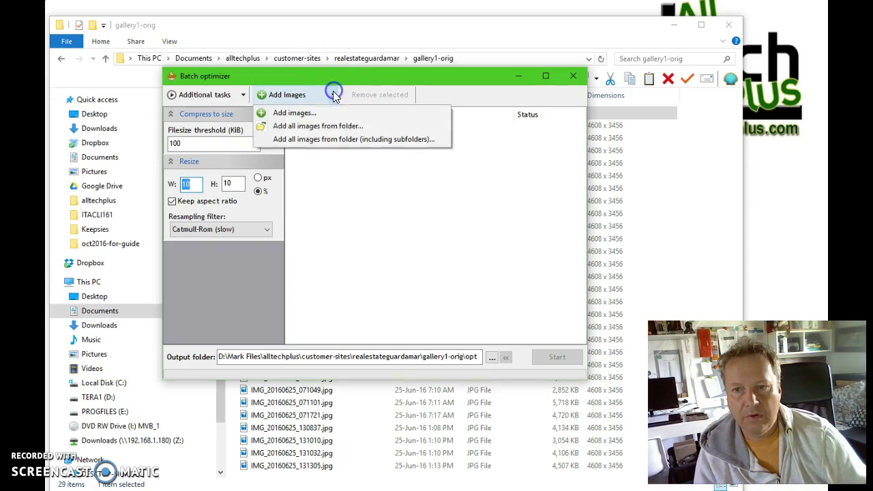
pyautogui.click(310, 127)
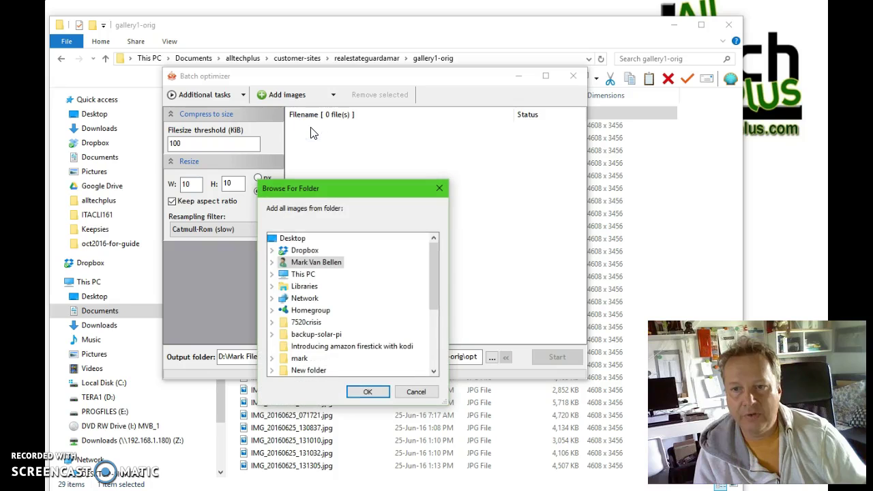
# - Browse through Documents > alltechplus > customer-sites > realestateguardamar and load the gallery1-orig folder's 28 photos
pyautogui.click(271, 263)
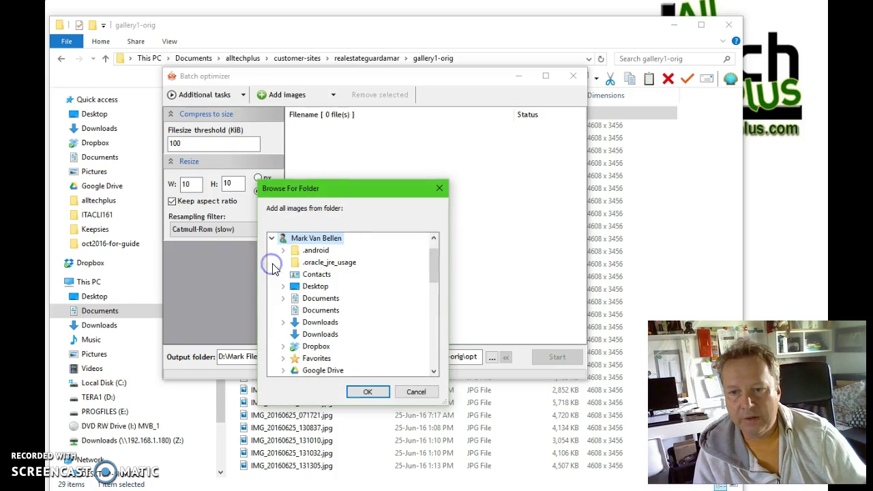
pyautogui.click(283, 299)
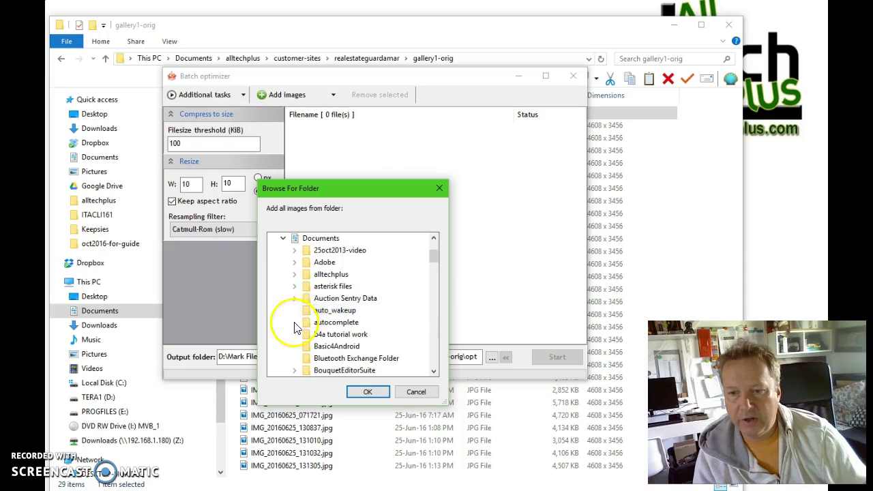
pyautogui.doubleClick(304, 274)
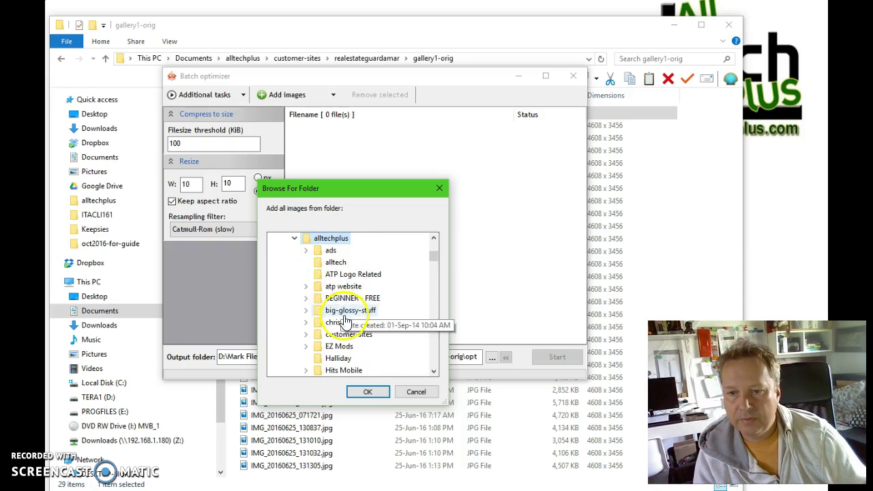
pyautogui.doubleClick(333, 334)
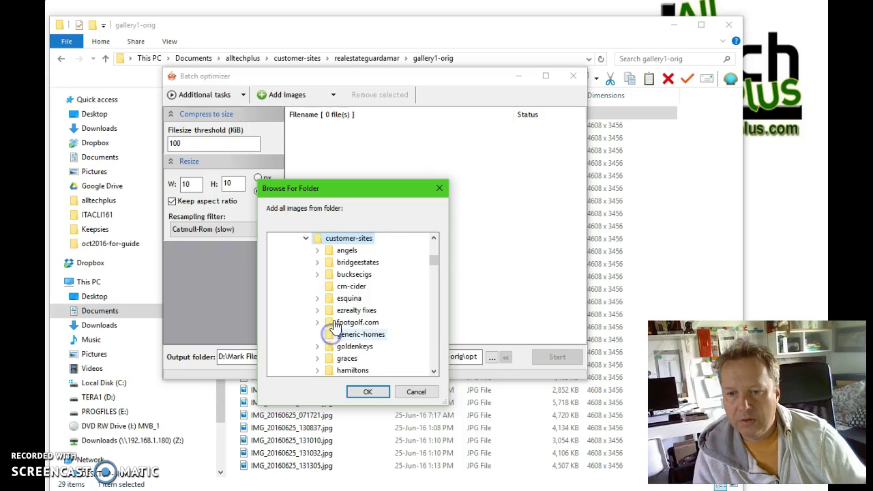
pyautogui.scroll(-6, 345, 323)
pyautogui.scroll(1, 349, 327)
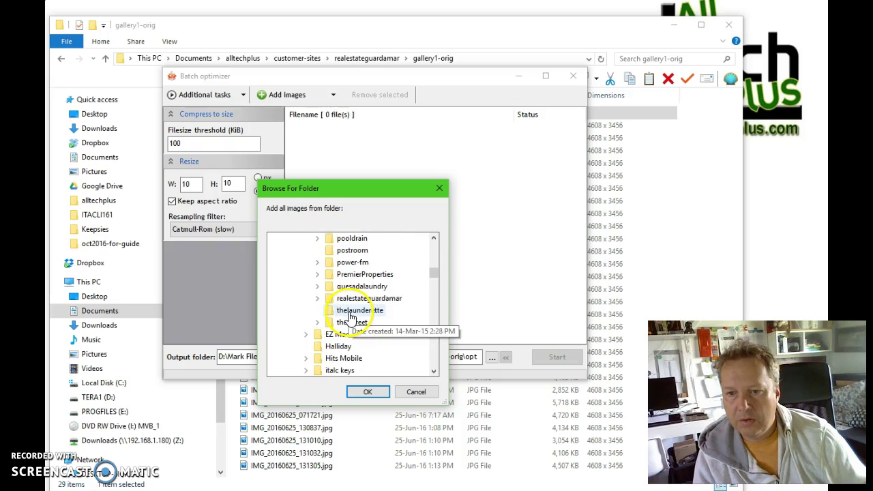
pyautogui.doubleClick(373, 300)
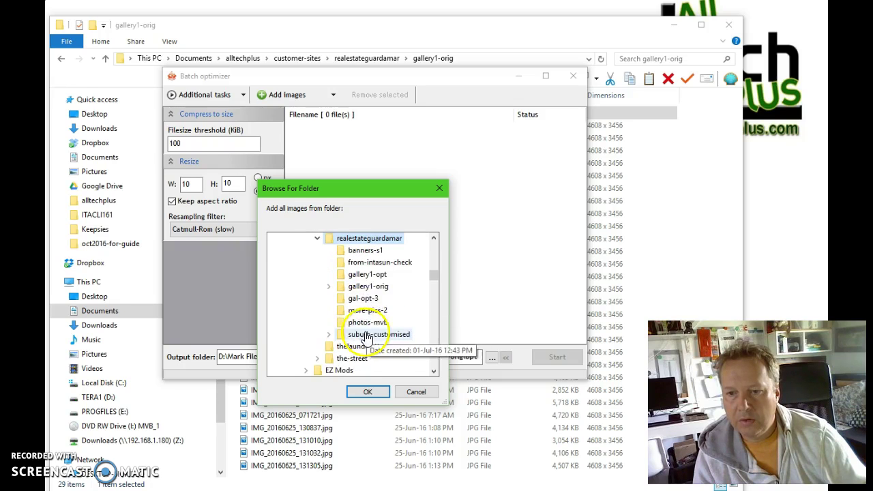
pyautogui.scroll(-1, 349, 317)
pyautogui.click(349, 287)
pyautogui.scroll(2, 349, 290)
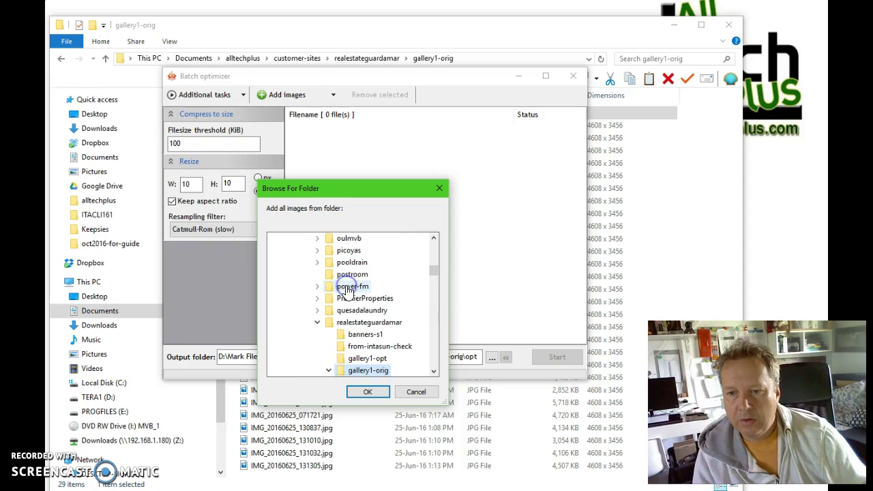
pyautogui.click(366, 393)
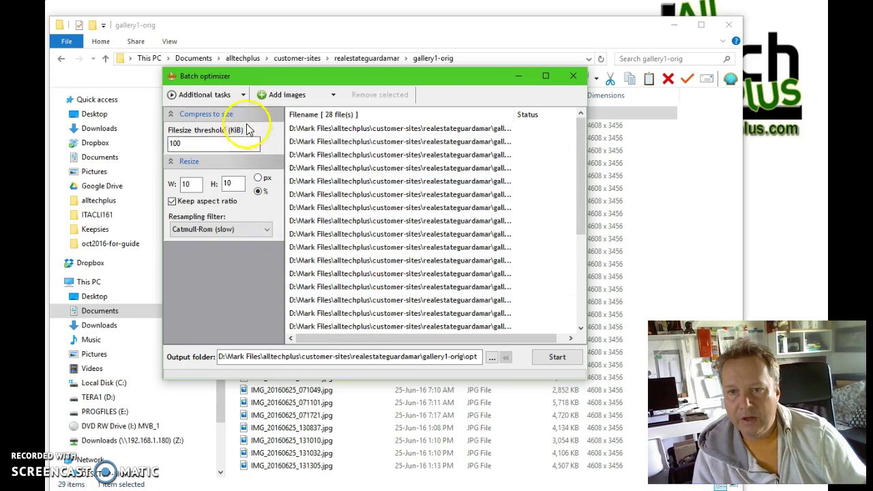
# - Collapse and re-expand the compress-to-size and resize panels, checking the extra task list without changes
pyautogui.click(170, 116)
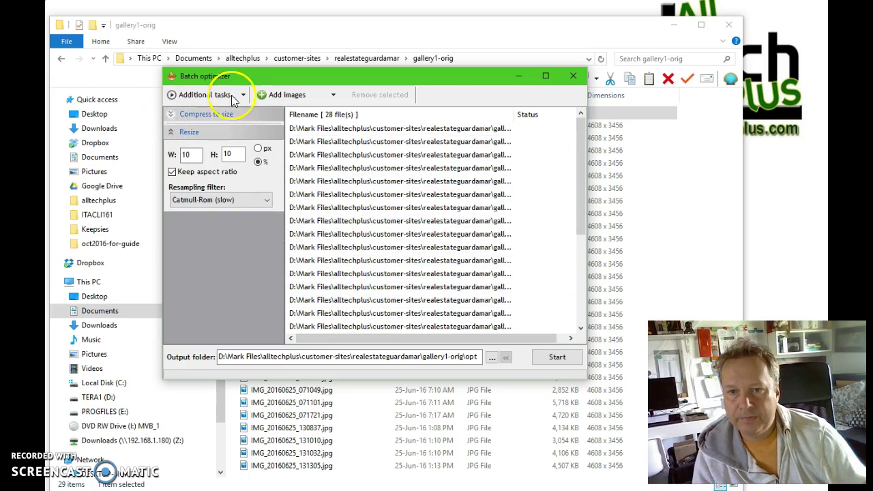
pyautogui.click(171, 131)
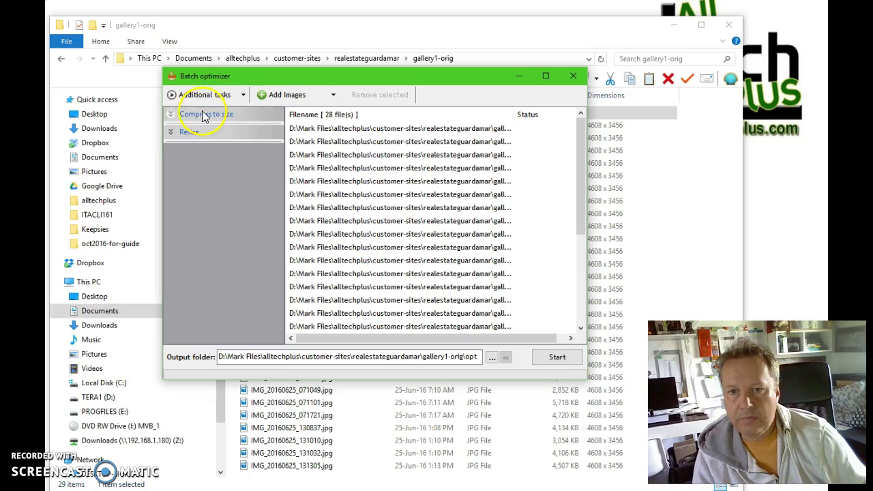
pyautogui.click(244, 95)
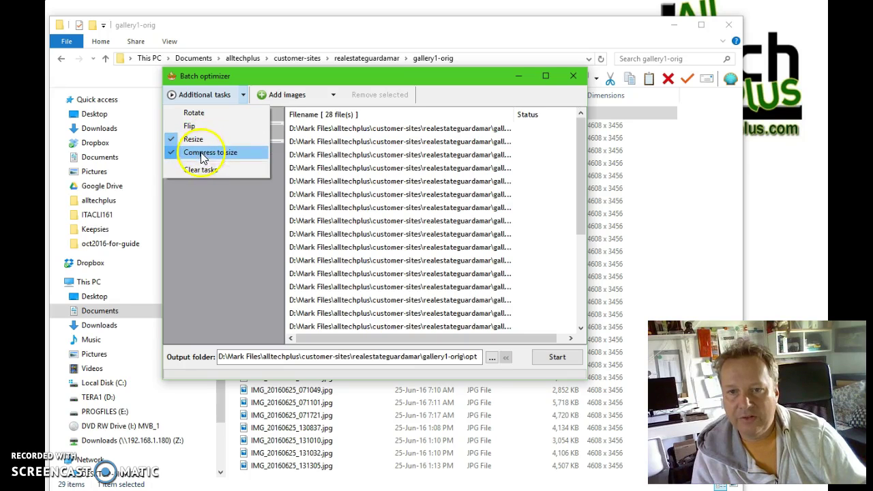
pyautogui.click(194, 202)
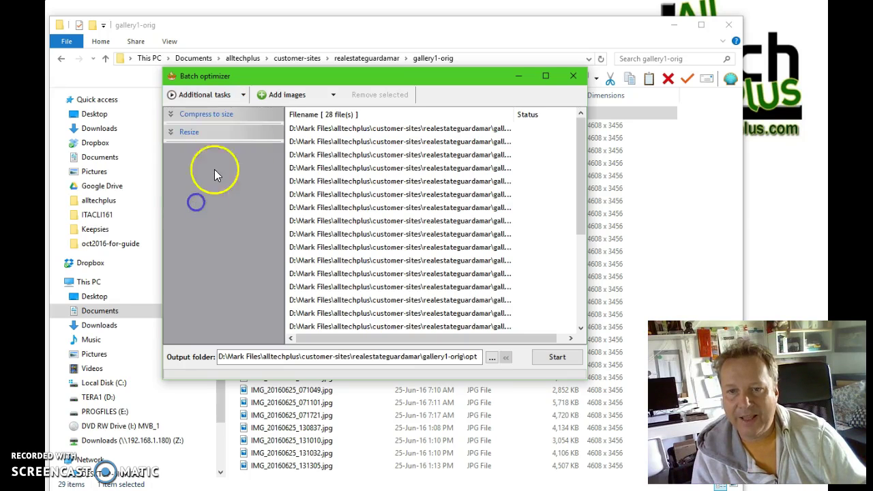
pyautogui.click(171, 115)
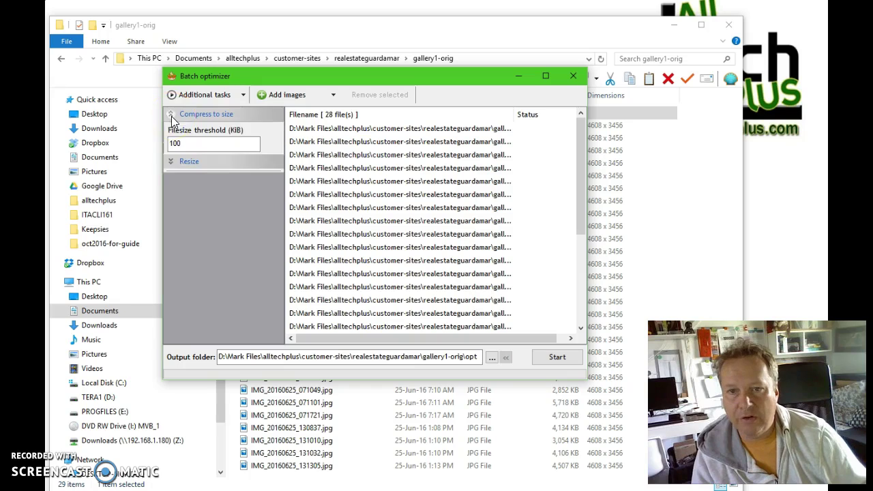
pyautogui.click(172, 164)
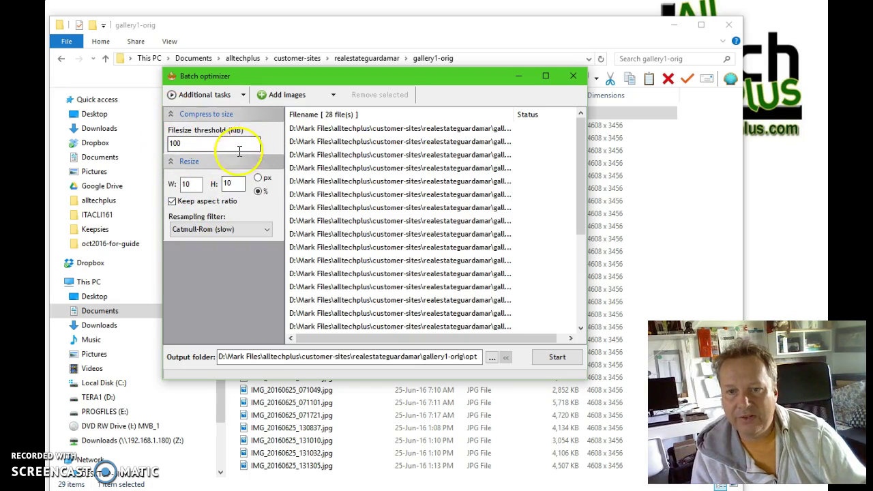
# - Set a 100 KiB file-size threshold, a 10% resize, and Bilinear (fast) resampling
pyautogui.click(196, 145)
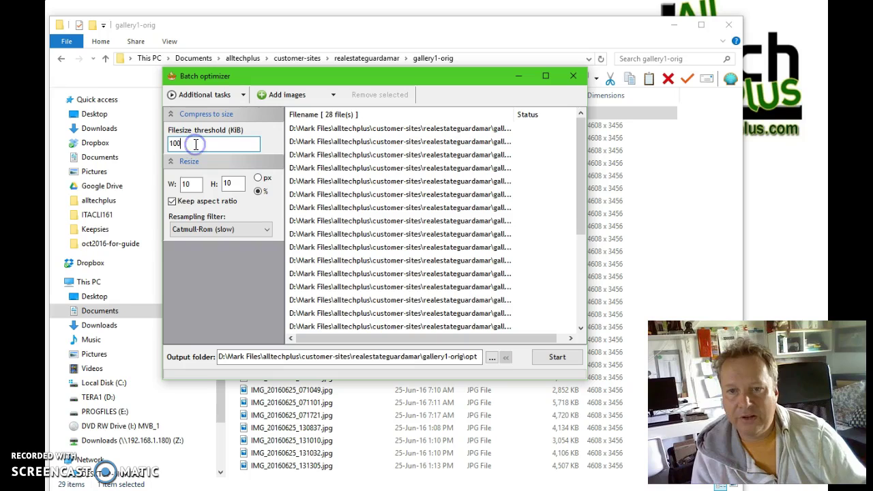
pyautogui.click(189, 185)
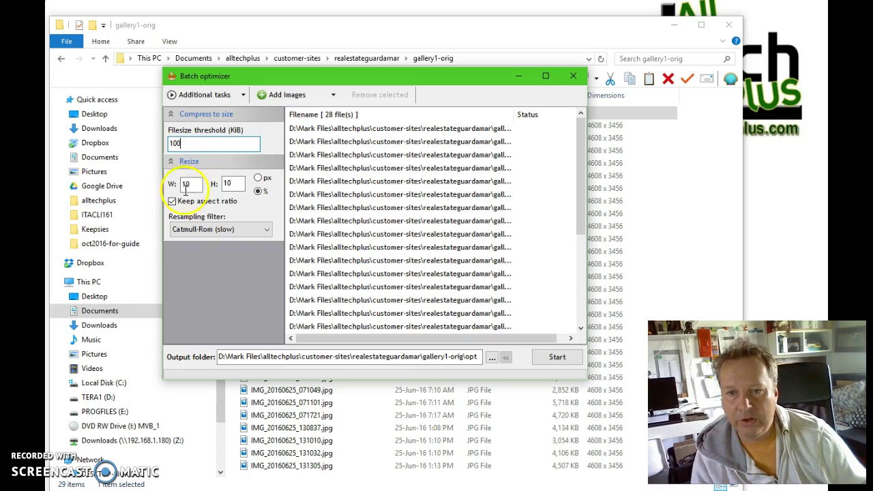
pyautogui.click(257, 192)
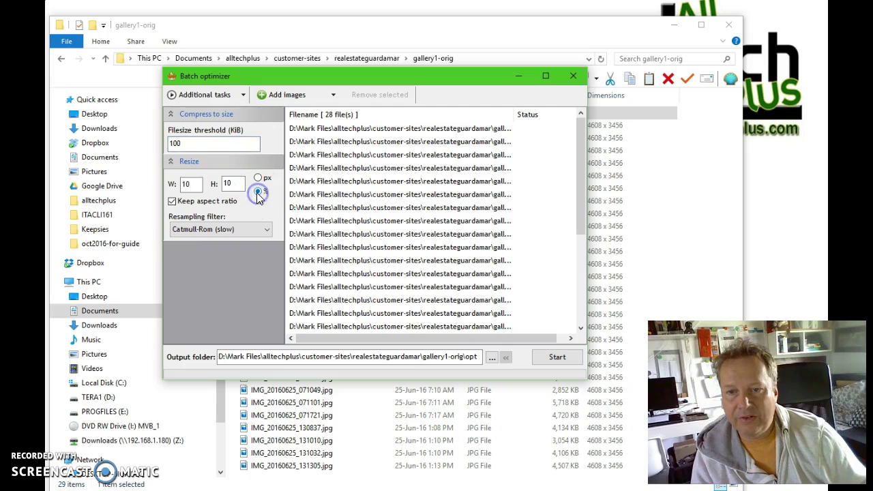
pyautogui.click(198, 184)
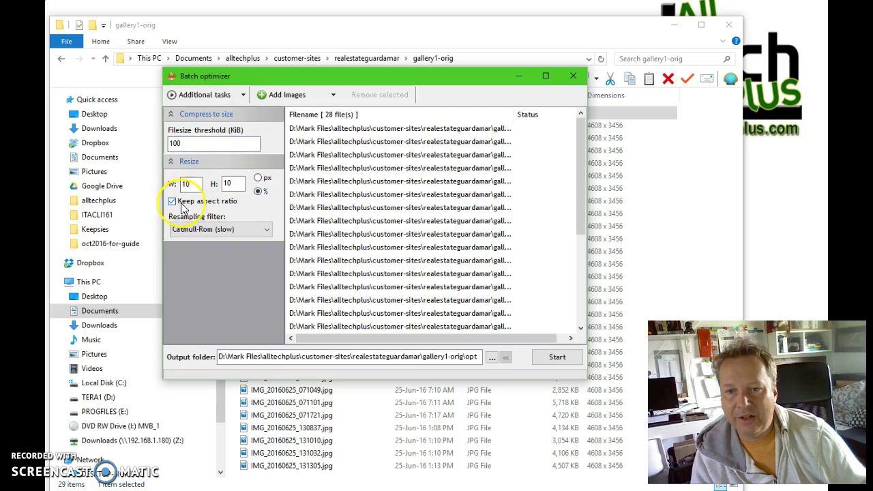
pyautogui.click(265, 232)
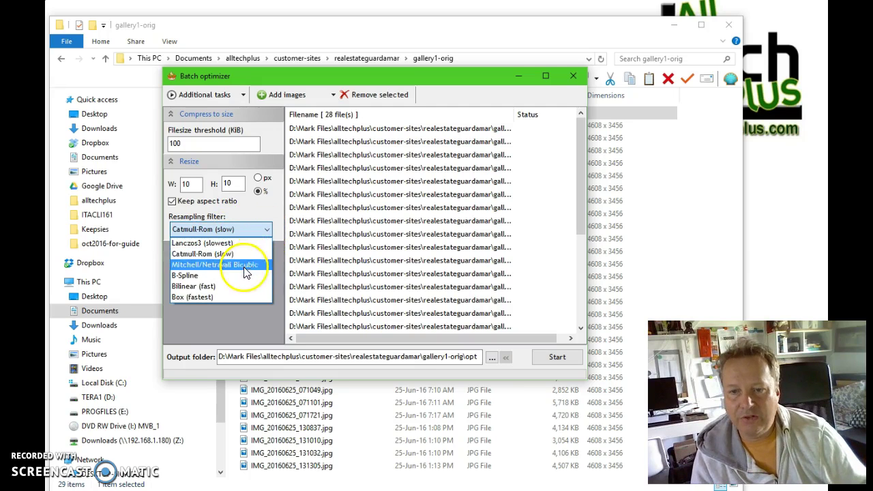
pyautogui.click(218, 286)
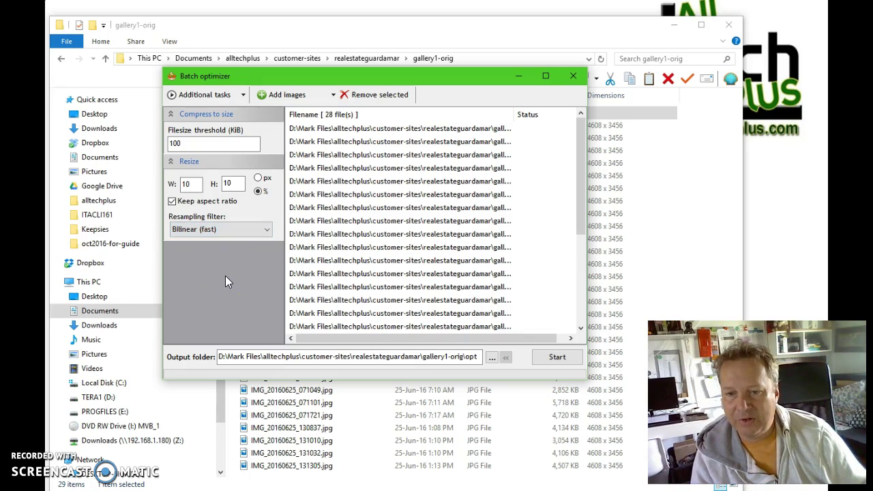
pyautogui.click(488, 358)
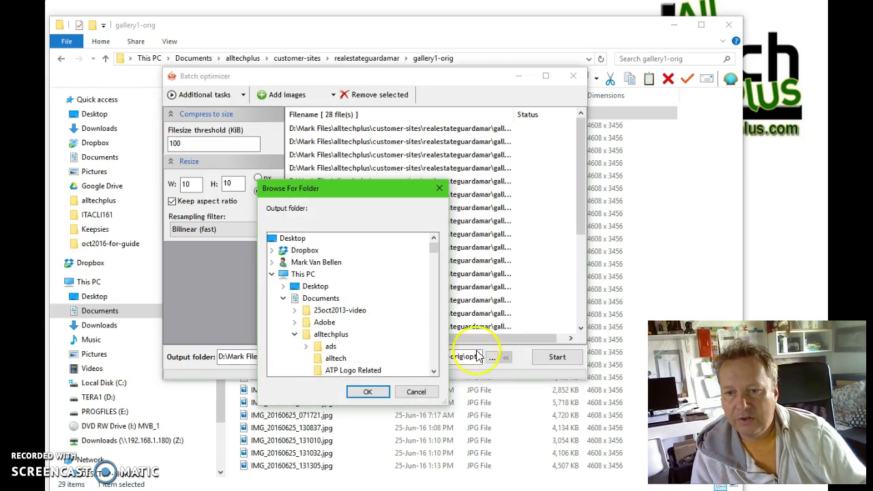
pyautogui.click(433, 371)
pyautogui.click(433, 372)
pyautogui.click(433, 372)
pyautogui.moveTo(433, 373); pyautogui.dragTo(431, 369)
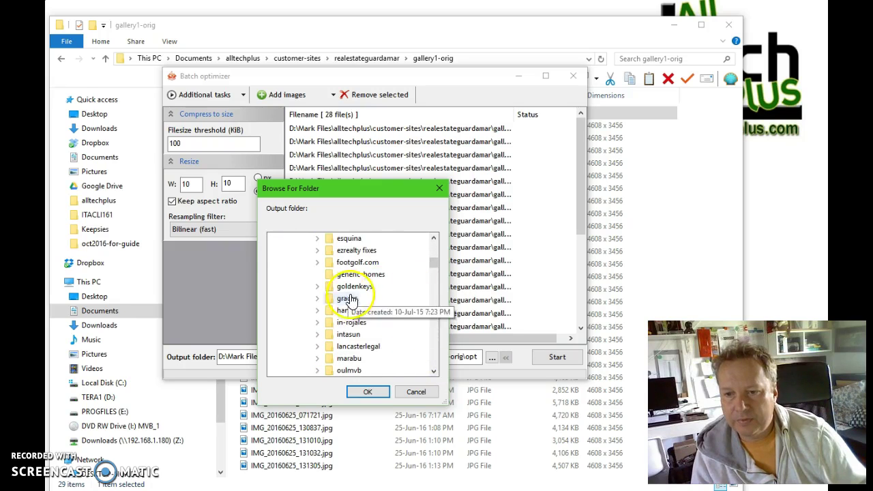
pyautogui.scroll(-3, 350, 307)
pyautogui.scroll(-1, 367, 317)
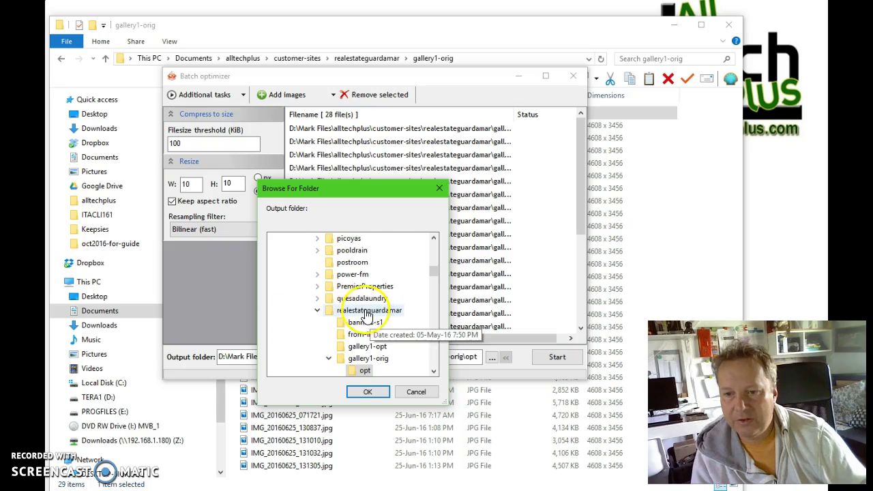
pyautogui.scroll(-2, 331, 289)
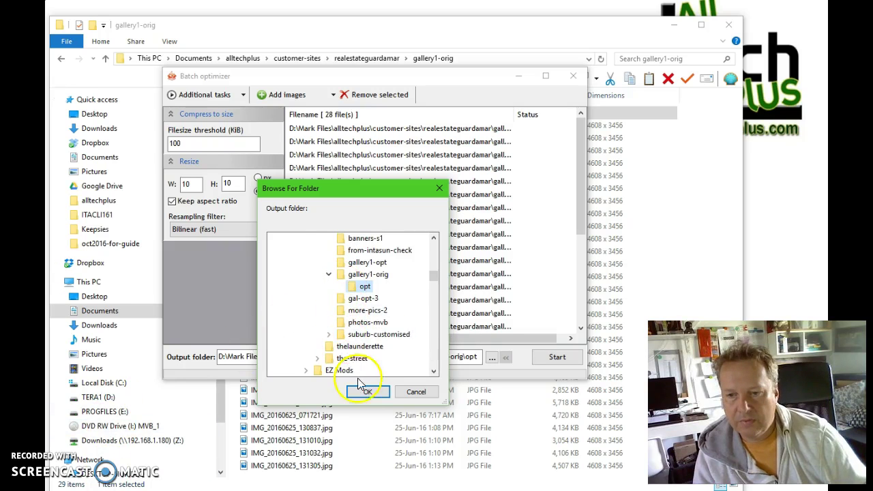
pyautogui.click(364, 394)
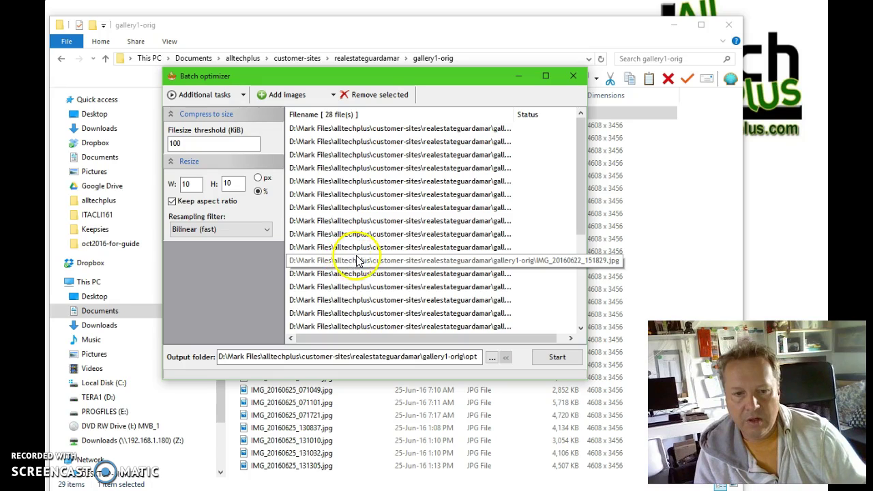
# - Run the batch optimization so all 28 photos finish marked ok
pyautogui.click(550, 359)
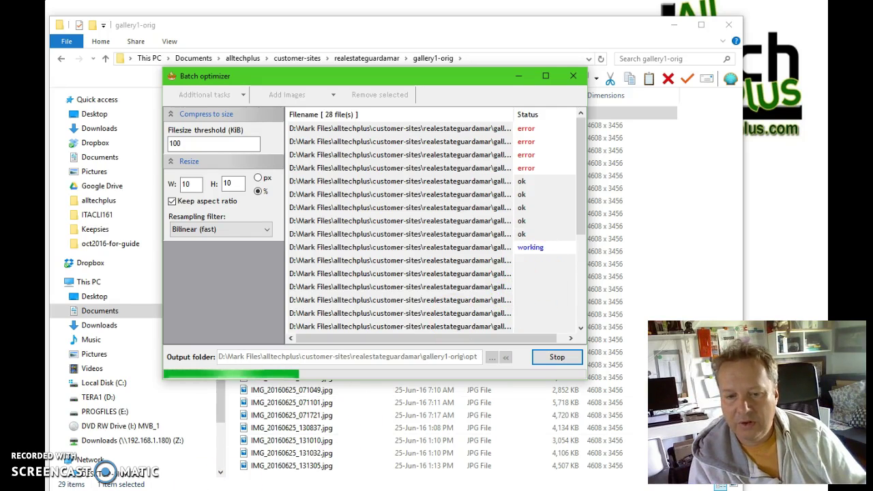
pyautogui.click(581, 332)
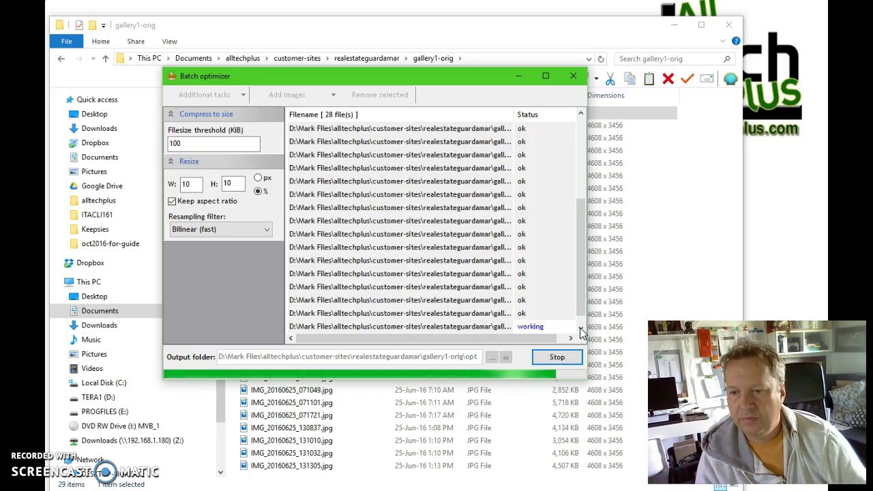
pyautogui.click(581, 331)
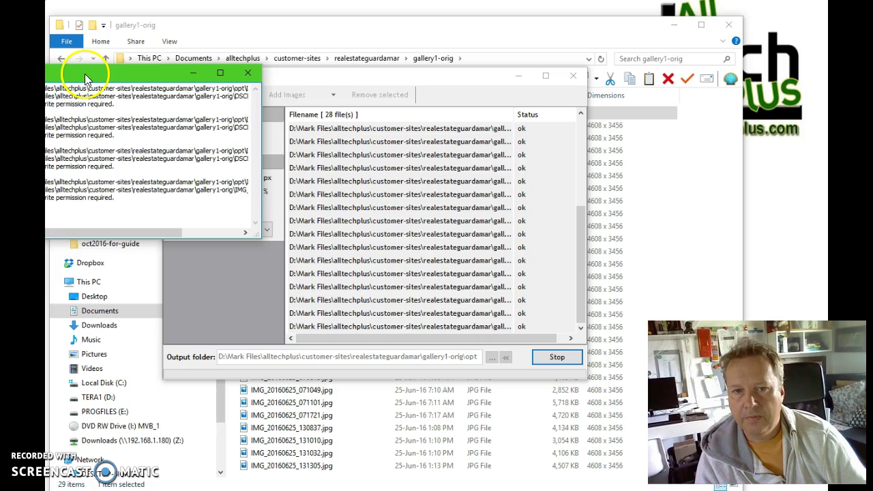
# - Close the Error log and Batch optimizer windows and minimise RIOT
pyautogui.moveTo(85, 78); pyautogui.dragTo(303, 151)
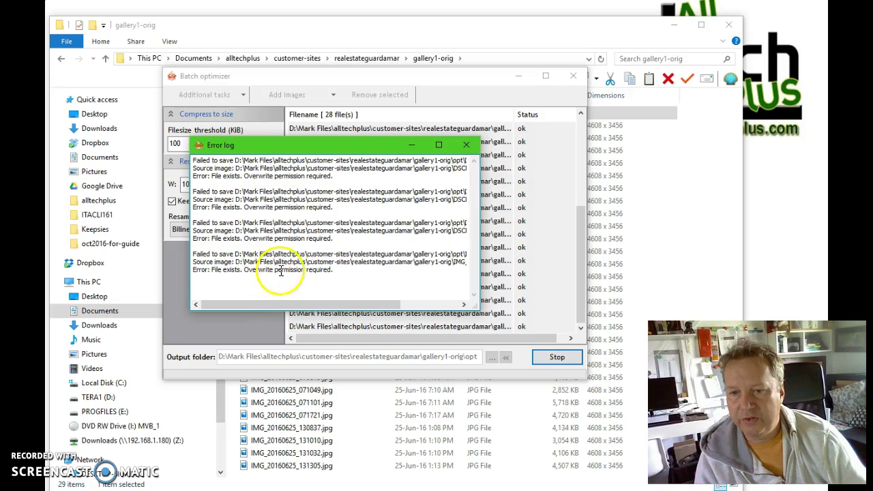
pyautogui.click(466, 146)
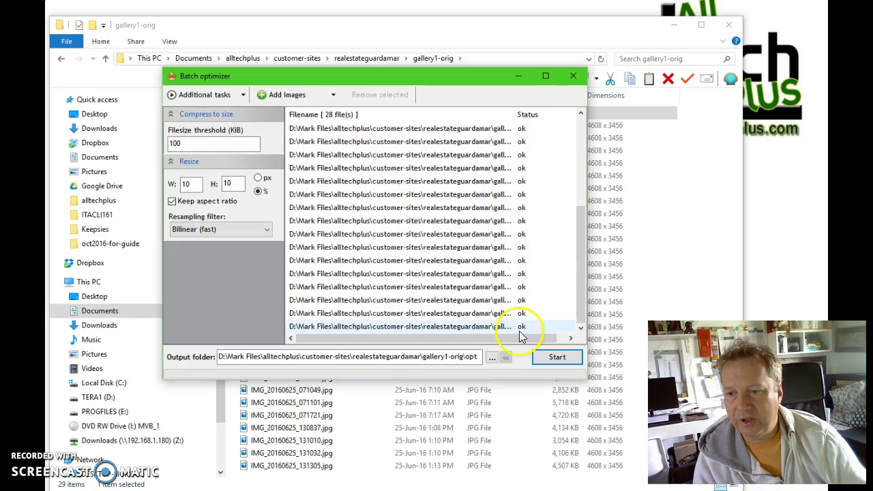
pyautogui.click(573, 75)
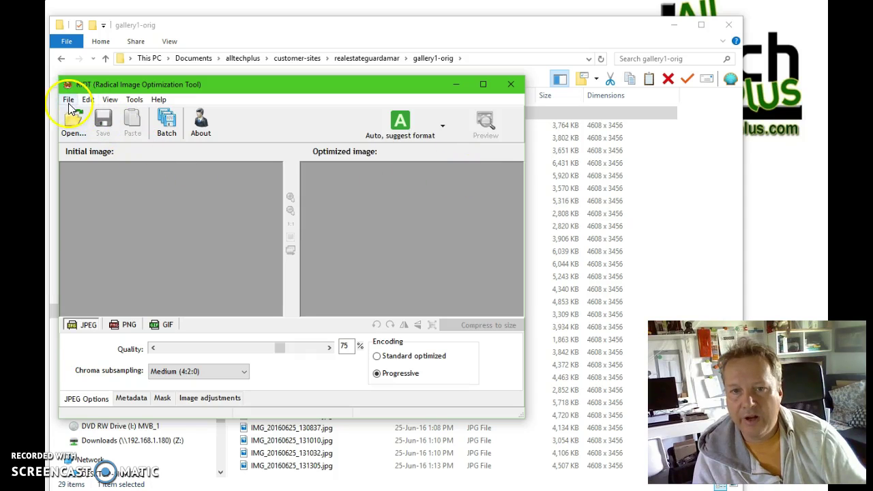
pyautogui.click(457, 86)
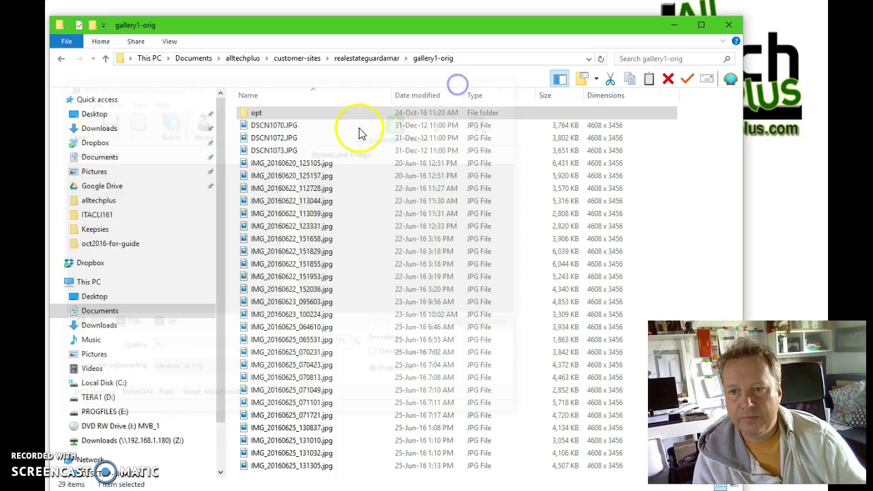
# - Open the opt folder and switch File Explorer to the Details layout
pyautogui.doubleClick(254, 114)
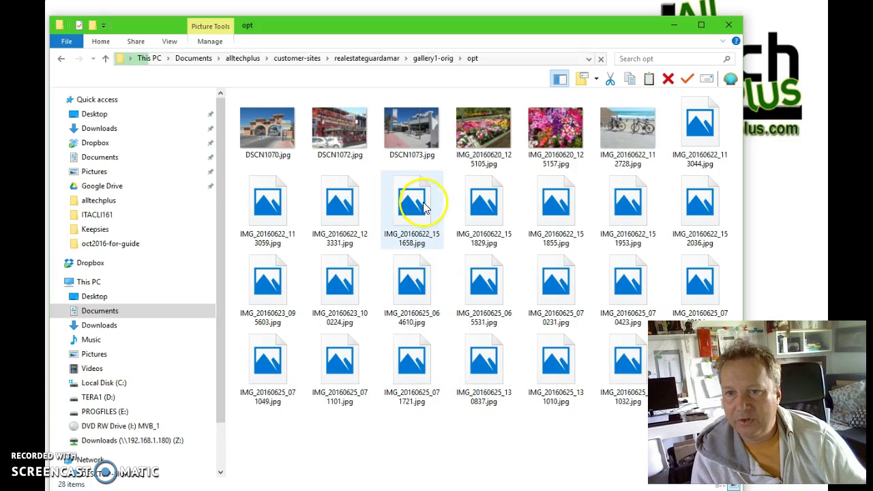
pyautogui.click(169, 43)
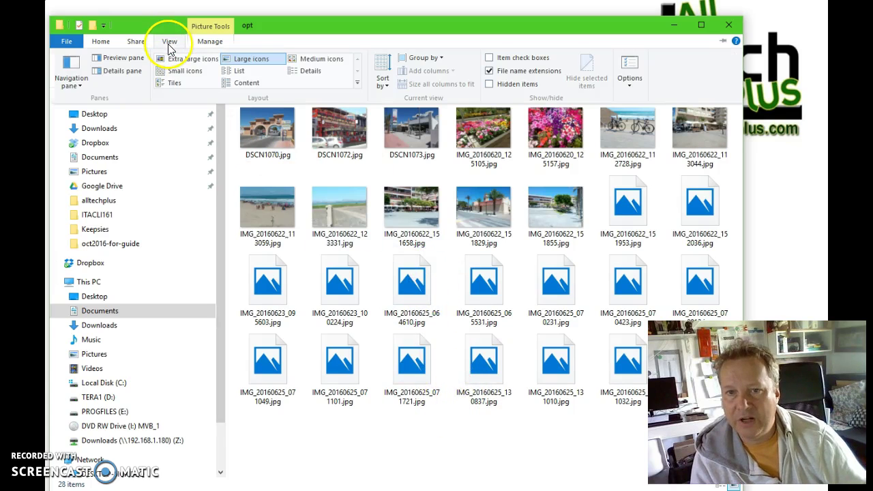
pyautogui.click(308, 71)
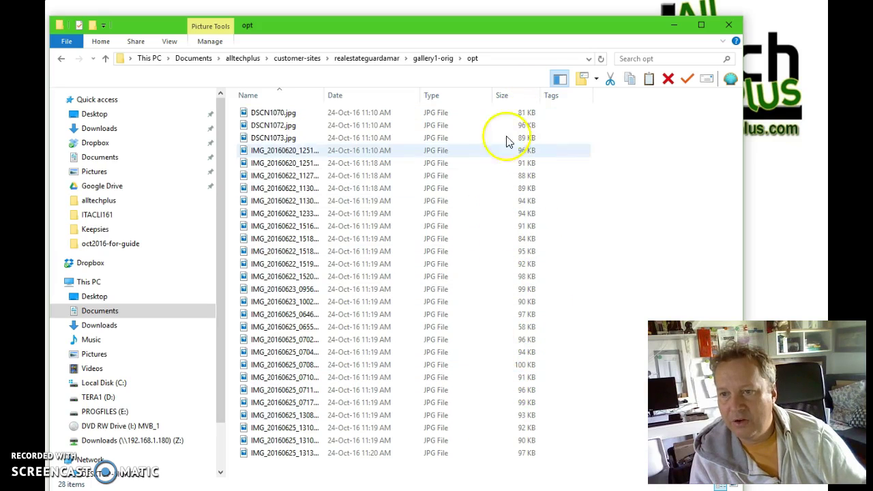
# - Add a Dimensions column and select a photo to confirm 461 x 346 at 100 KB or under
pyautogui.rightClick(474, 101)
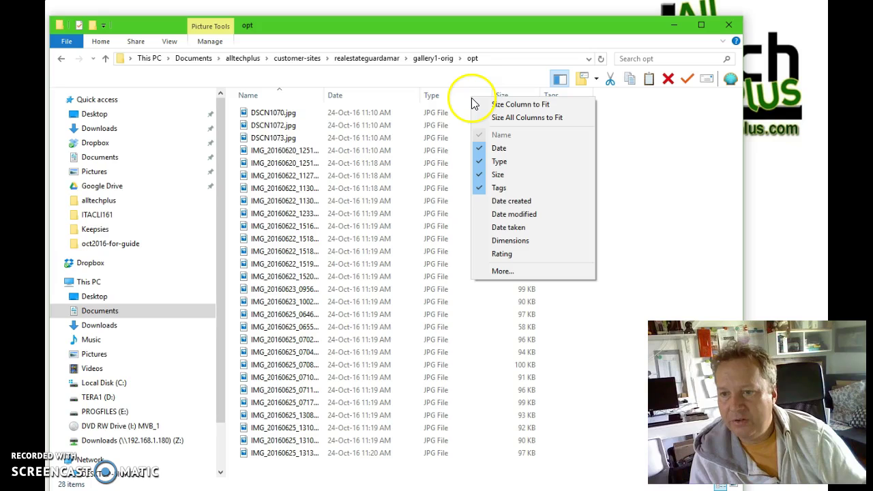
pyautogui.click(501, 240)
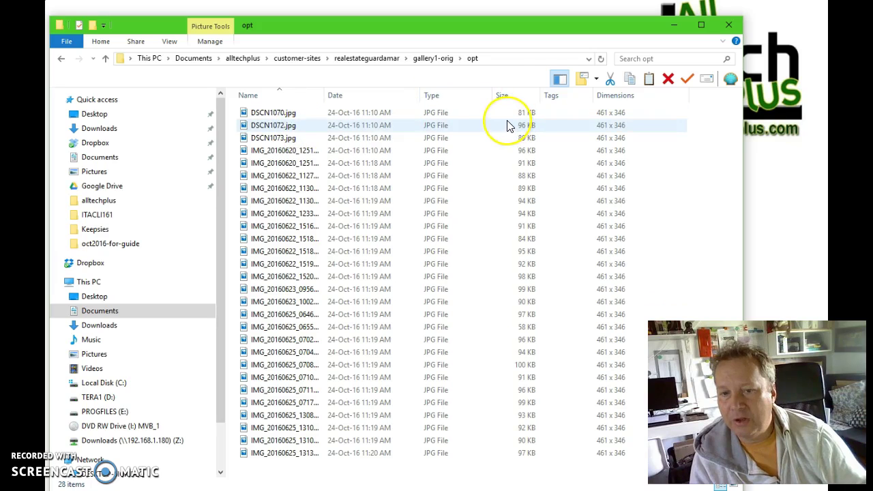
pyautogui.click(484, 240)
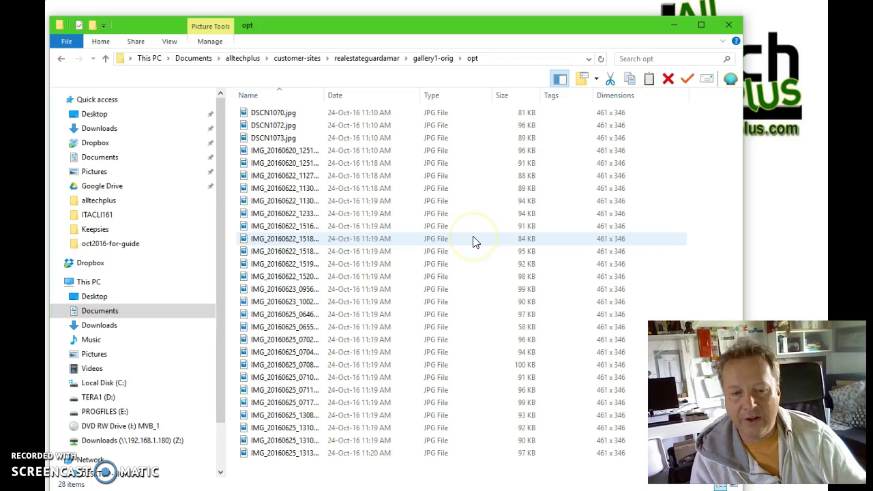